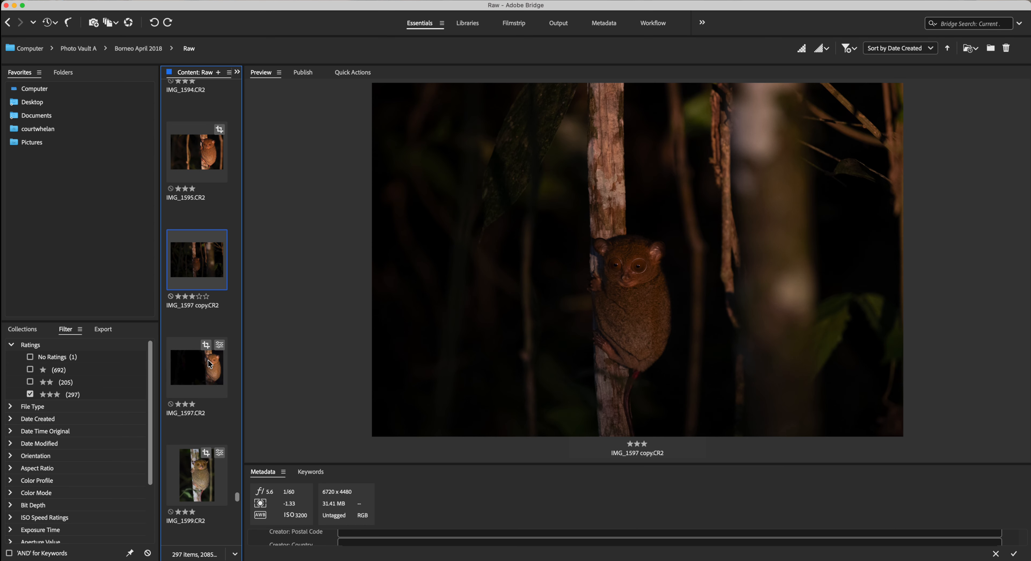
Compare IMG_1597.CR2 with its unedited copy, and open IMG_1597 copy.CR2 in Camera Raw
click(209, 364)
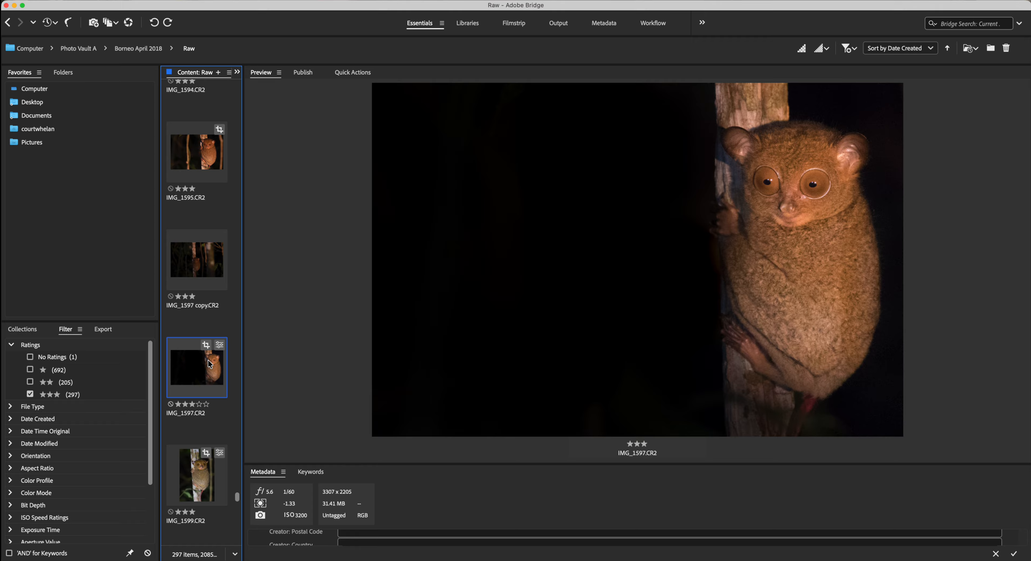
key(Up)
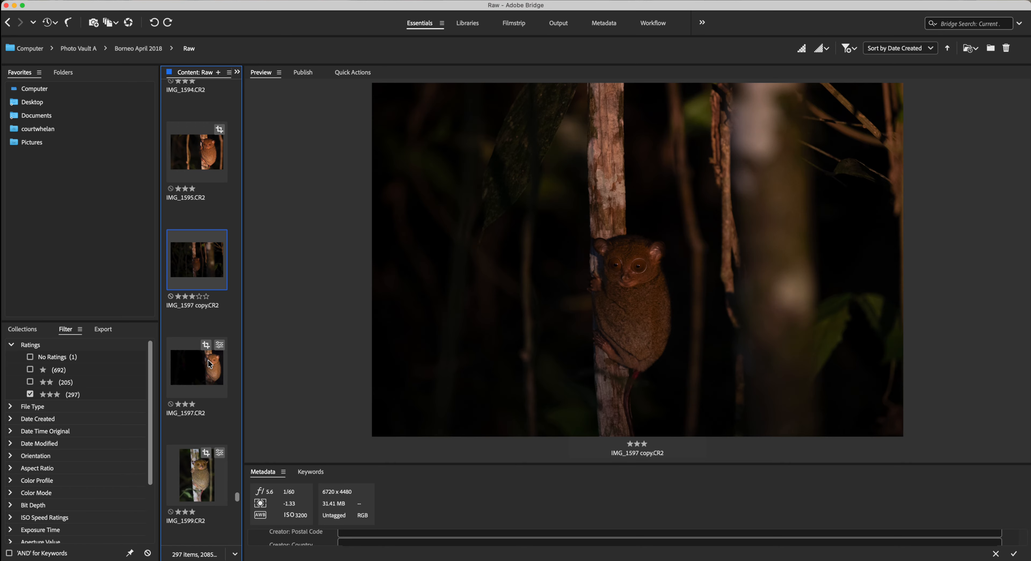
key(super+r)
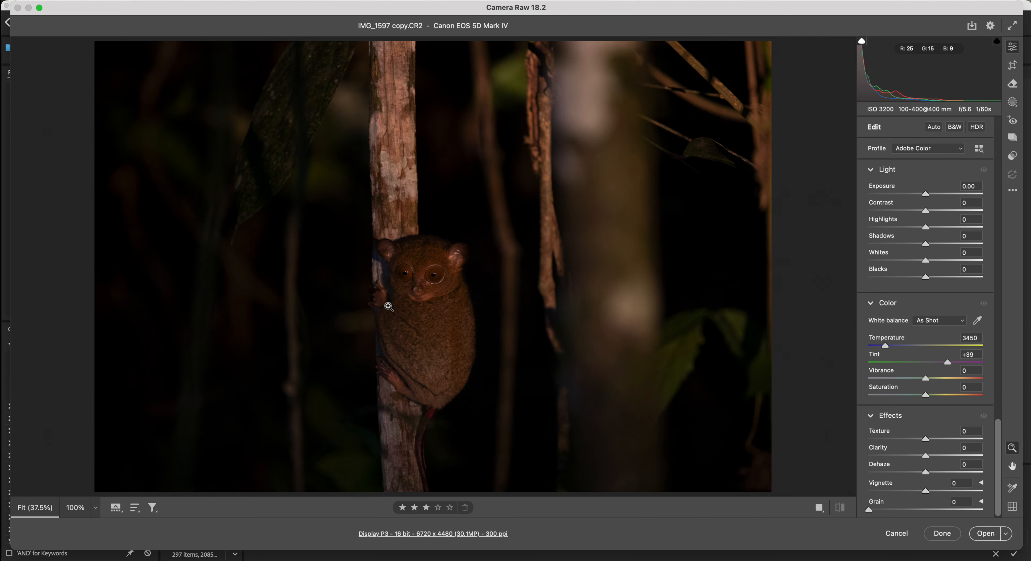
Crop the photo at its locked proportions to about 4205 x 2803 pixels, placing the tarsier on the right-hand third line
key(c)
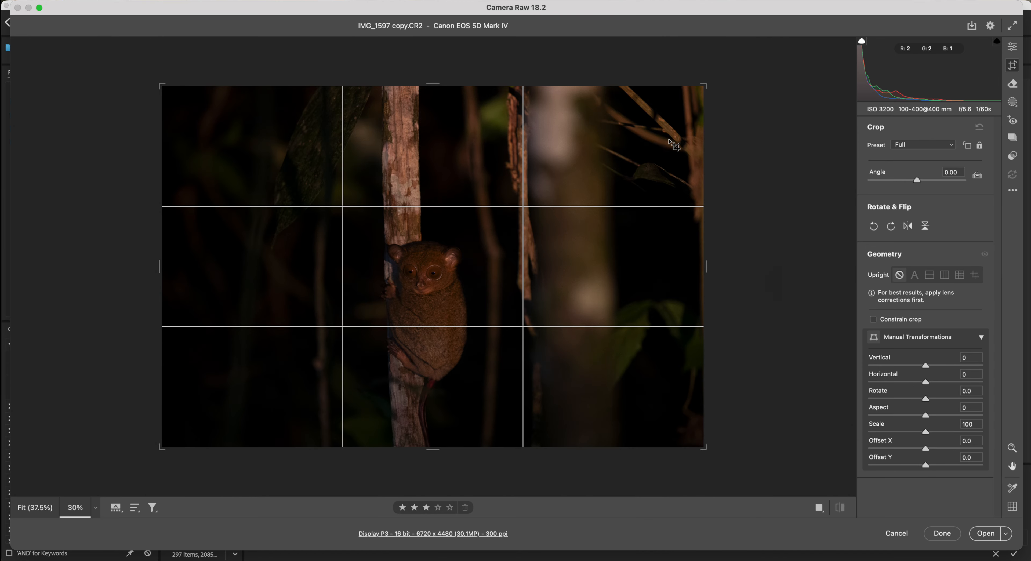
drag(705, 85, 603, 143)
drag(557, 210, 553, 236)
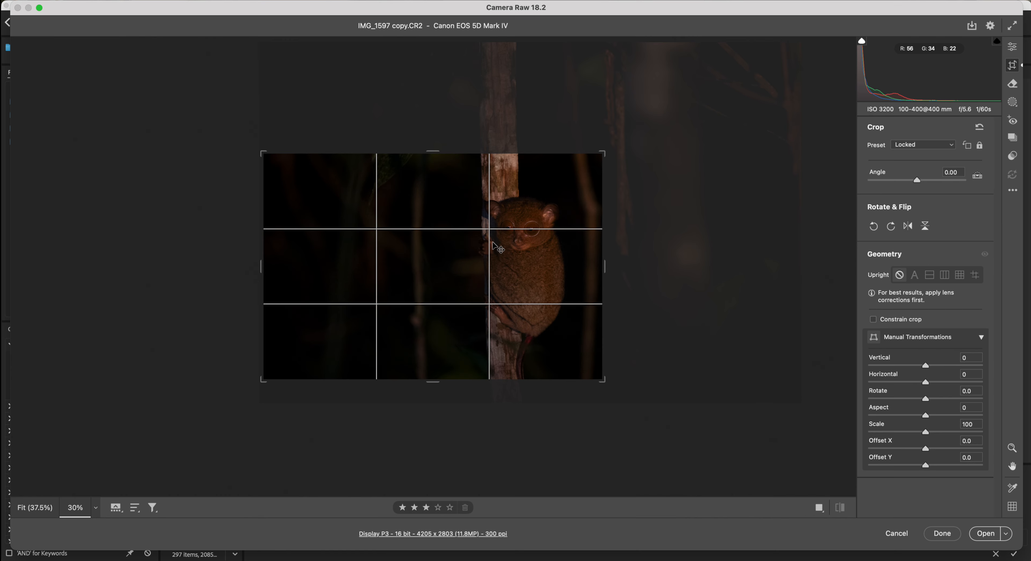
key(Return)
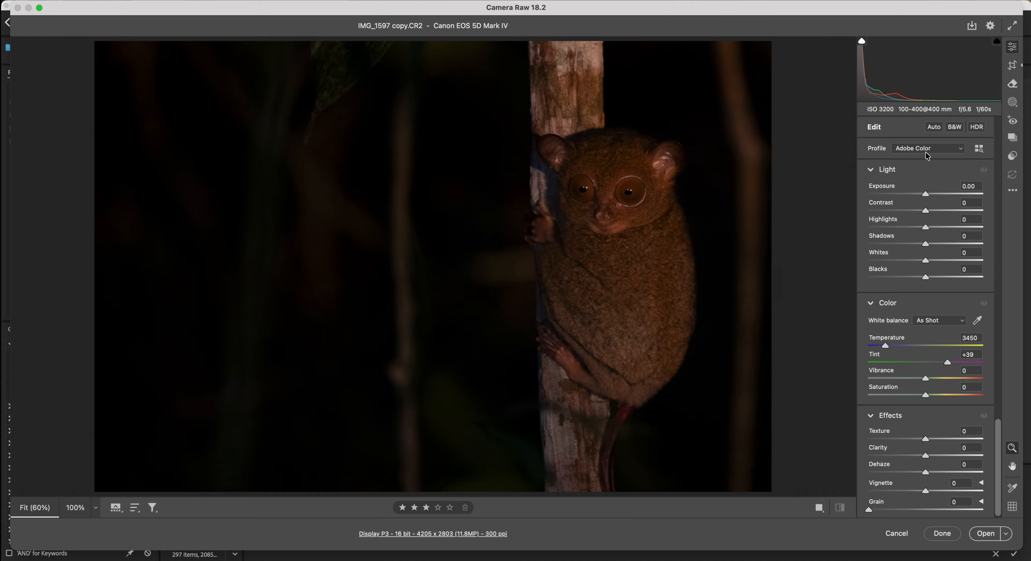
Try the Auto tone adjustment on the cropped photo and revert it
click(934, 128)
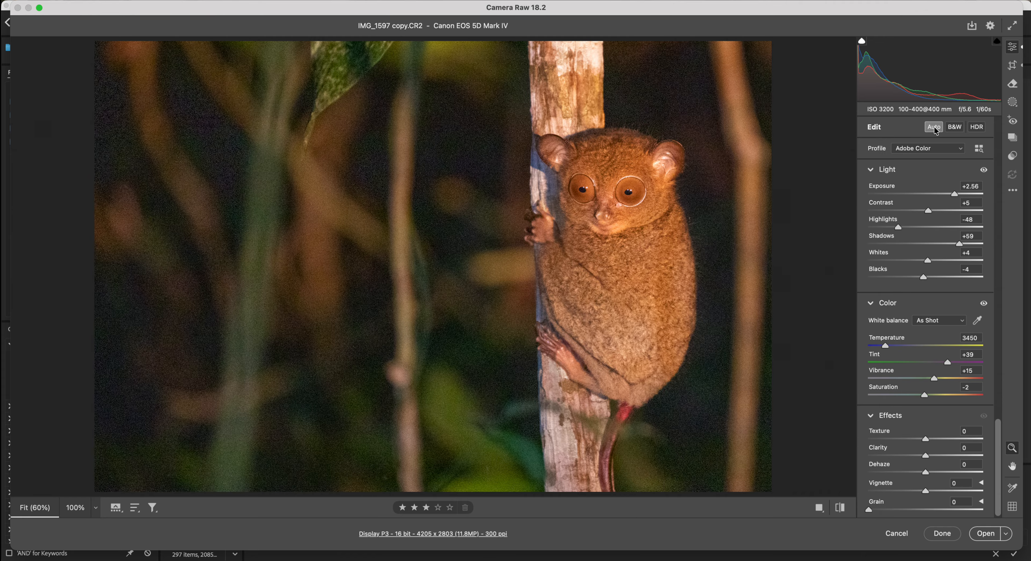
click(935, 127)
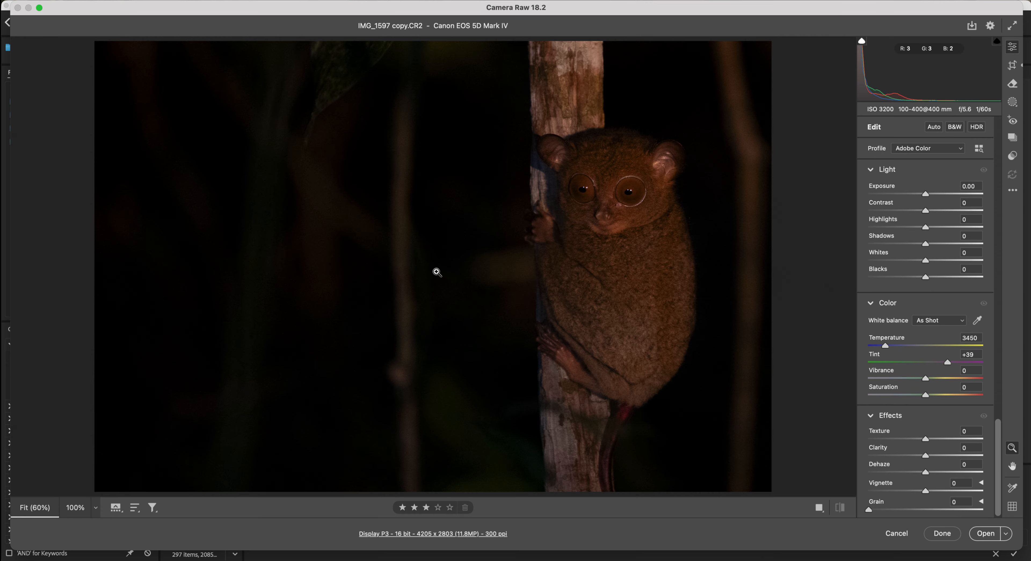
Create a new brush mask with brush size 32 and exposure -4.00
key(shift+w)
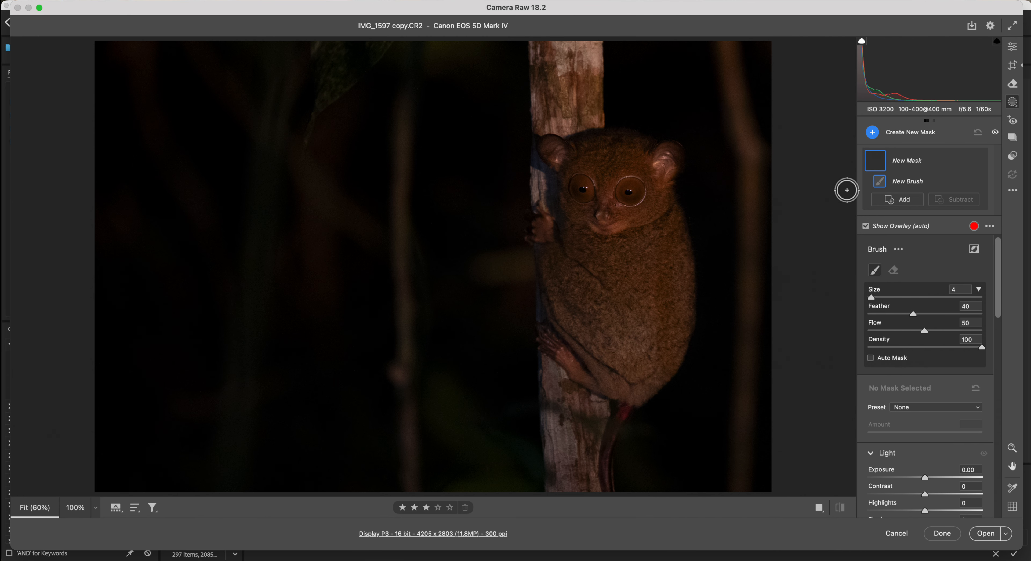
click(897, 138)
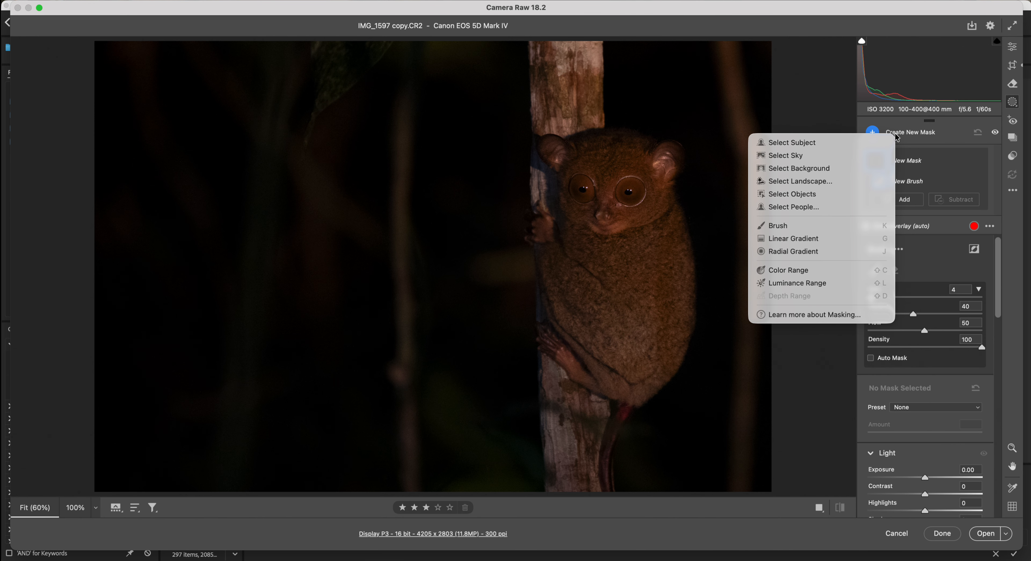
click(823, 225)
scroll(435, 239, up, 9)
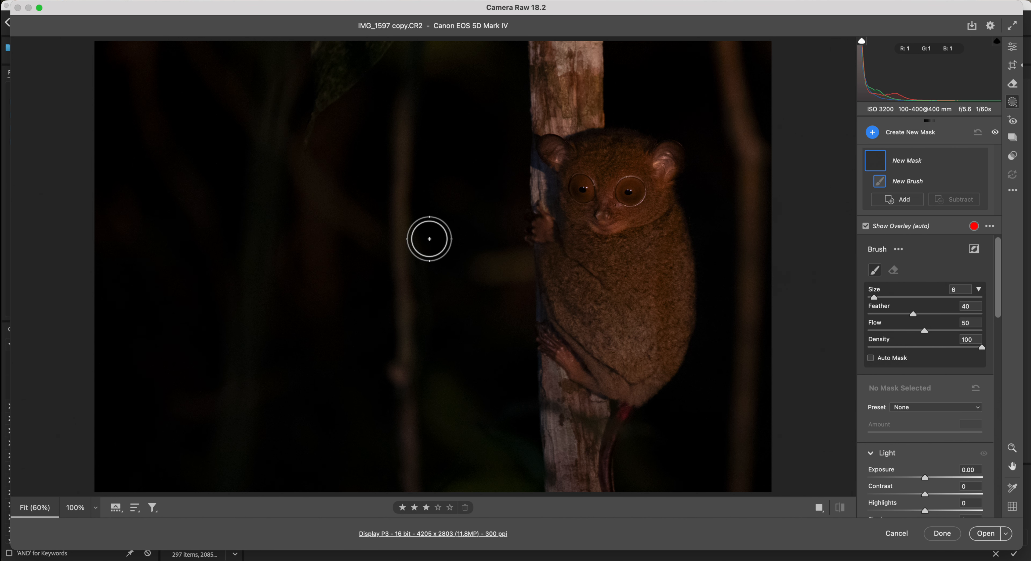
scroll(412, 244, up, 5)
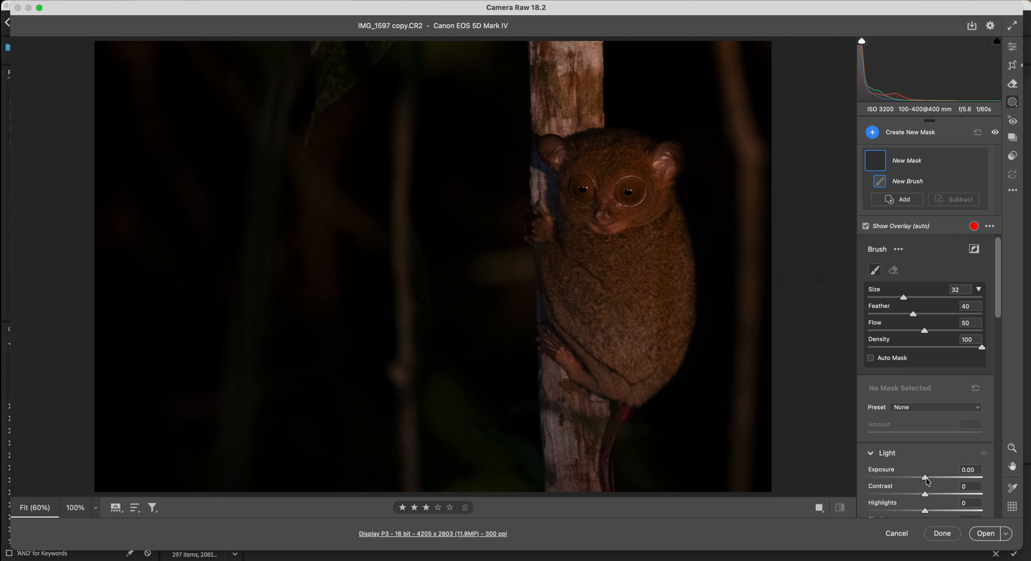
drag(927, 481, 867, 479)
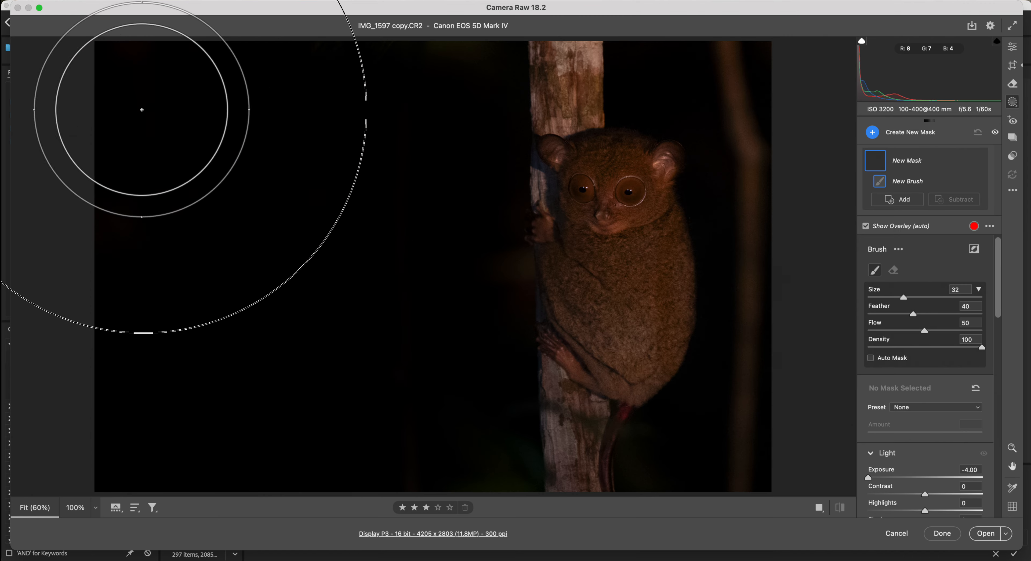
Paint the darkening mask over the background left of the trunk and, with brush size 14, down the branch right of the tarsier
drag(141, 109, 345, 131)
key(bracketleft)
key(bracketleft)
key(bracketleft)
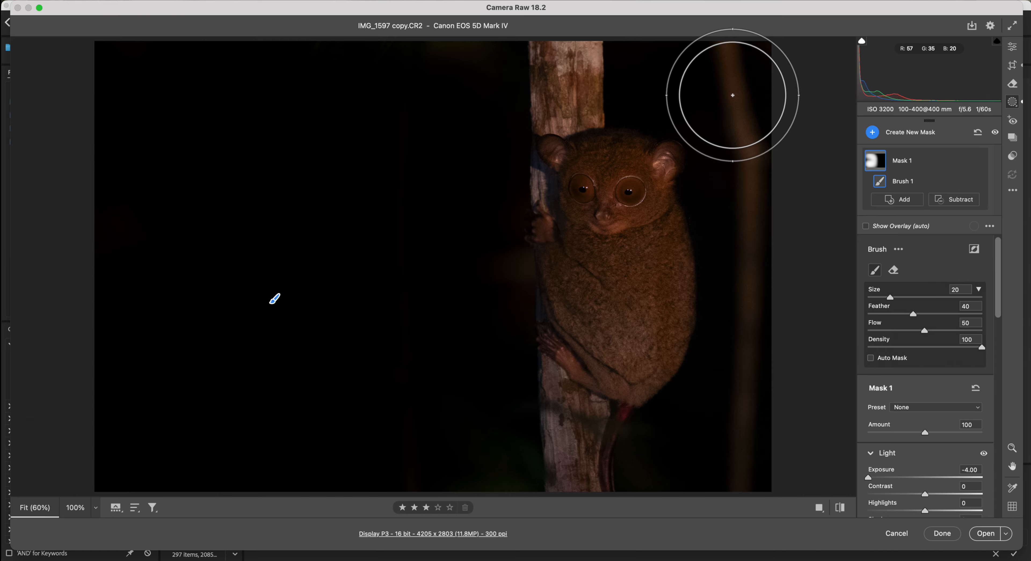
key(bracketleft)
key(bracketleft)
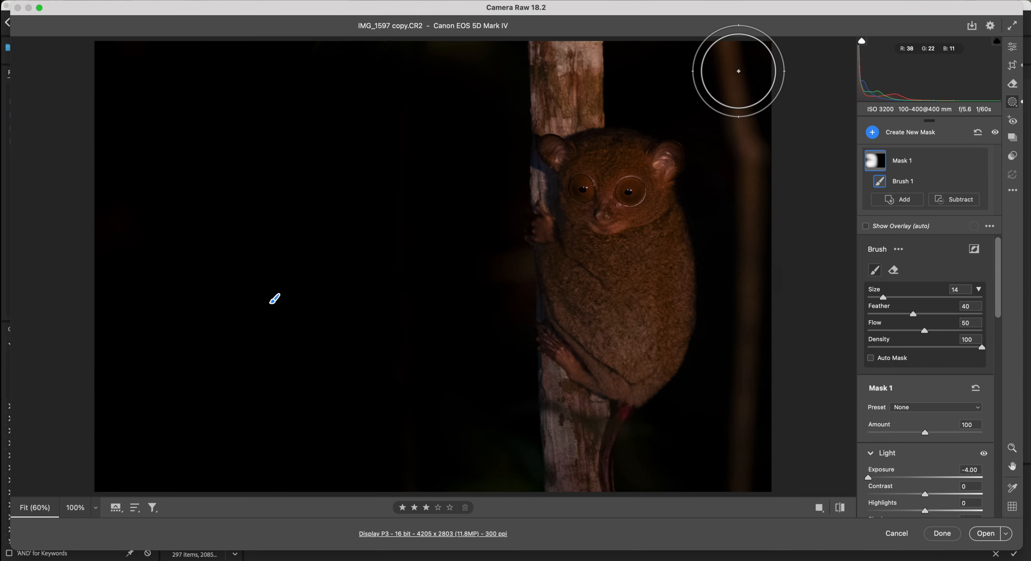
mouse_move(739, 71)
mouse_down()
mouse_move(764, 320)
mouse_move(751, 475)
mouse_move(766, 326)
mouse_move(724, 52)
mouse_move(742, 118)
mouse_move(737, 59)
mouse_move(762, 156)
mouse_move(756, 454)
mouse_up()
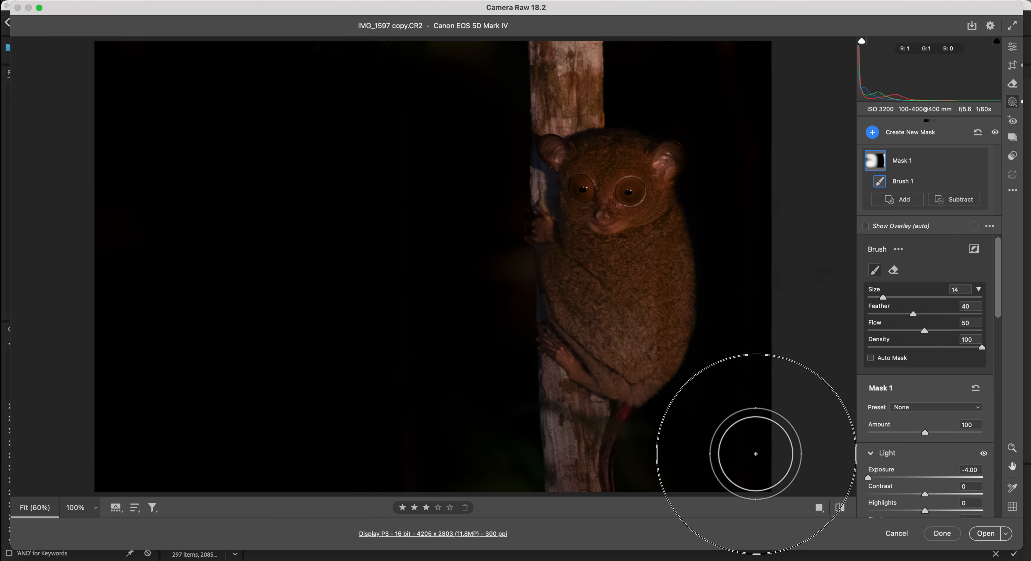
Reduce the brush size to 7, darken the remaining background around the tarsier, and finish the background mask
key(bracketleft)
key(bracketleft)
key(bracketleft)
key(bracketleft)
key(bracketleft)
key(bracketleft)
key(bracketleft)
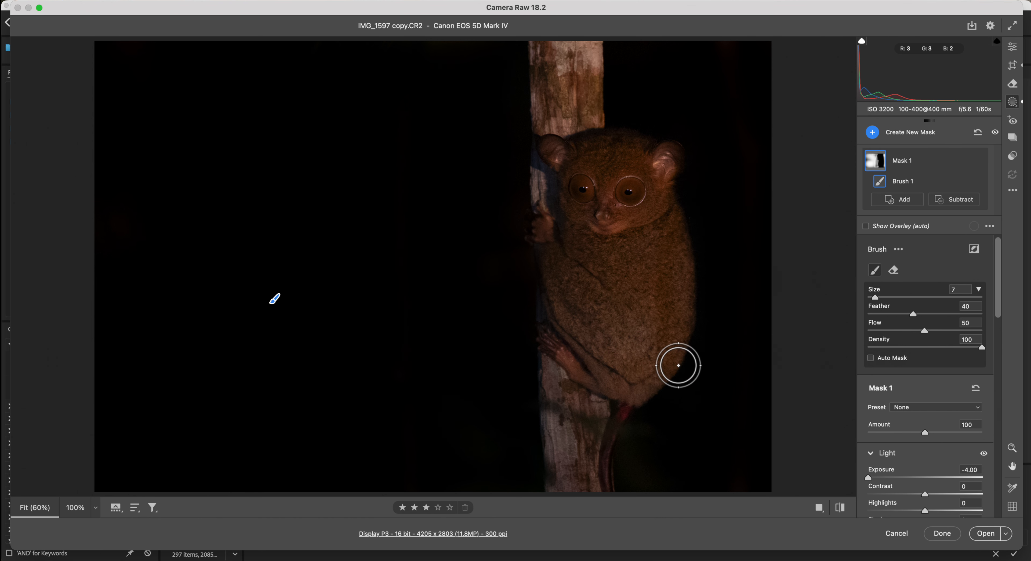
key(e)
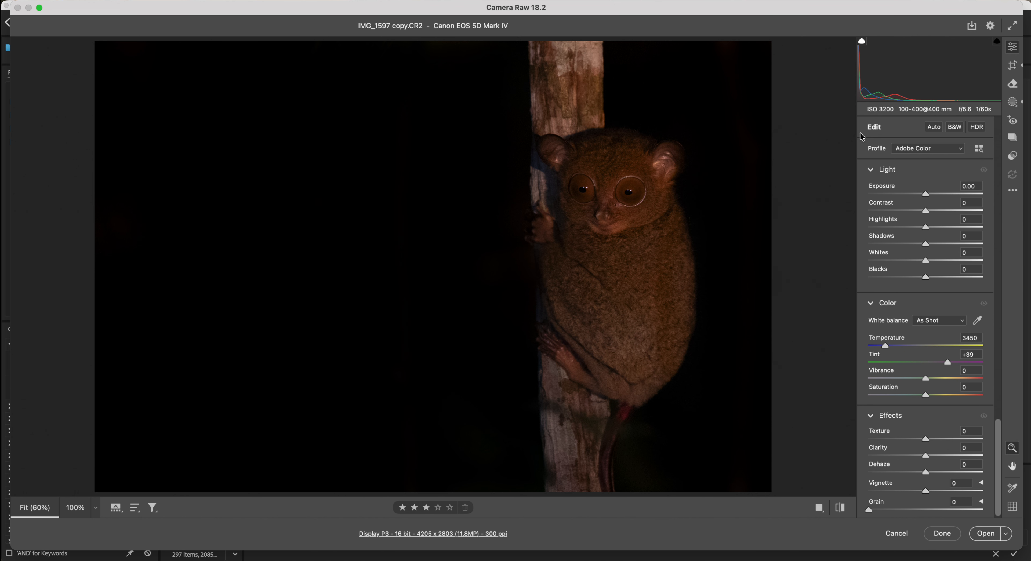
Create a Select Subject mask for the tarsier and set its exposure to +1.00
click(1013, 101)
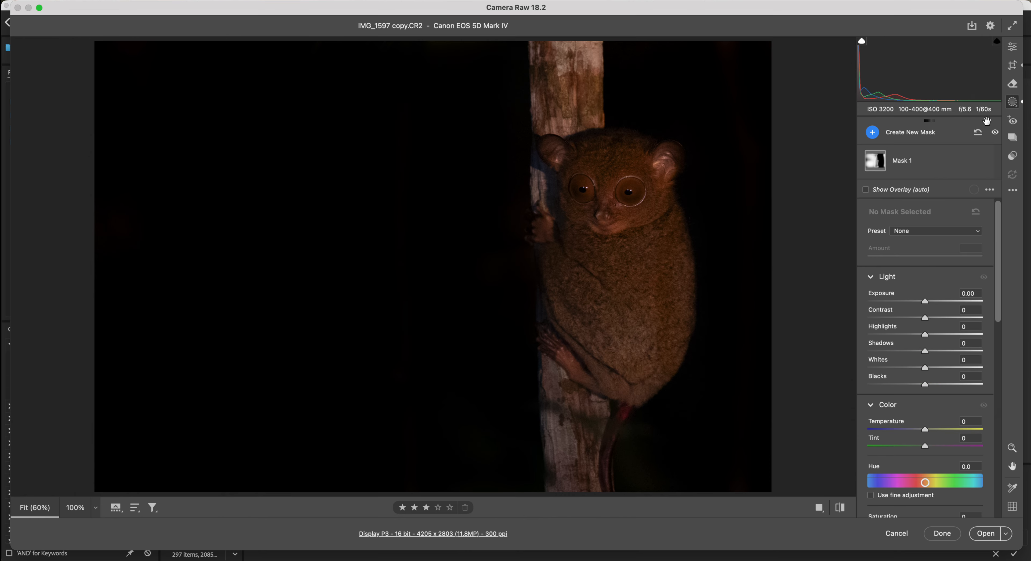
click(917, 132)
click(879, 143)
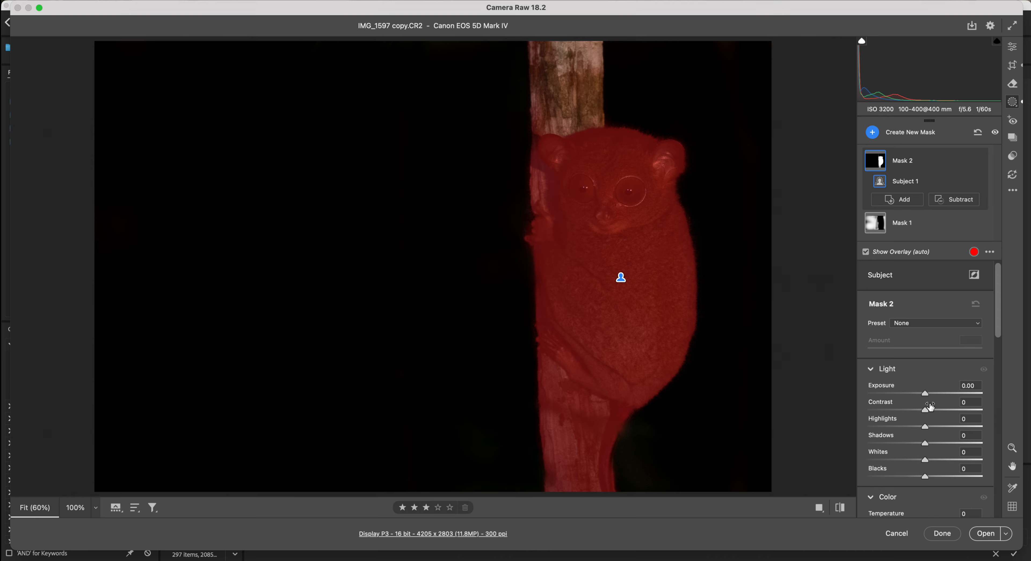
click(927, 397)
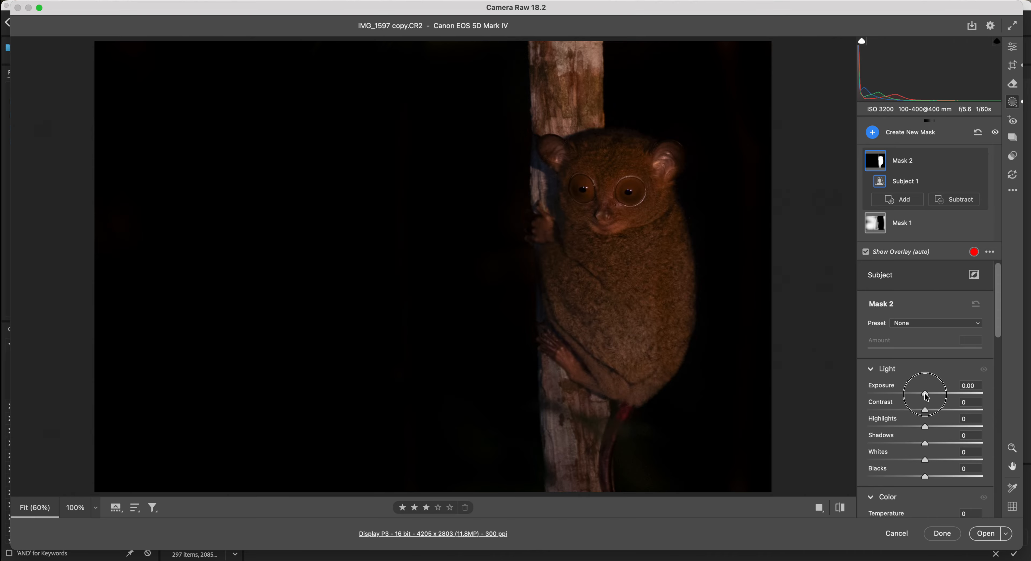
mouse_move(926, 397)
mouse_down()
mouse_move(961, 396)
mouse_move(944, 394)
mouse_up()
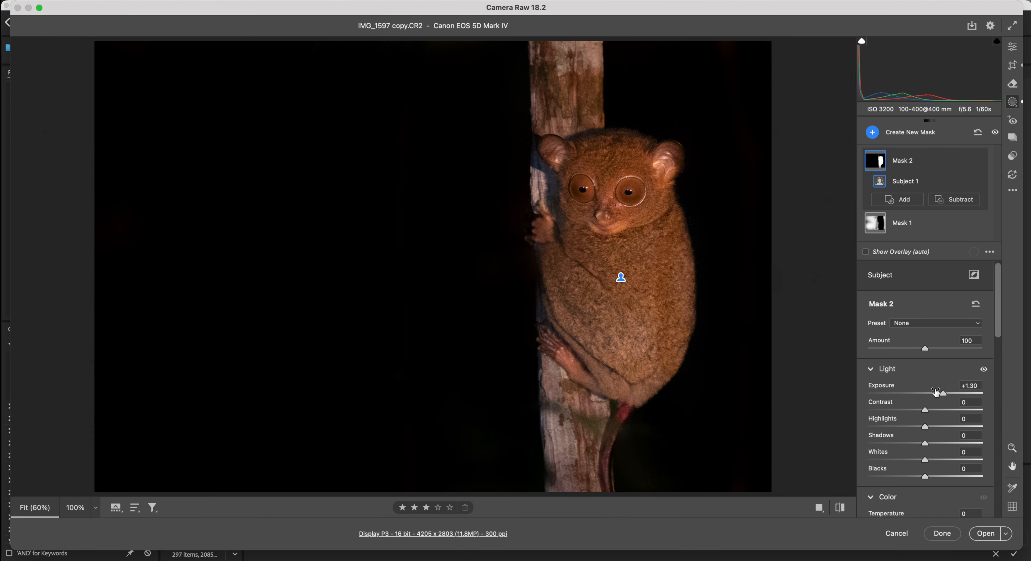
drag(944, 393, 941, 396)
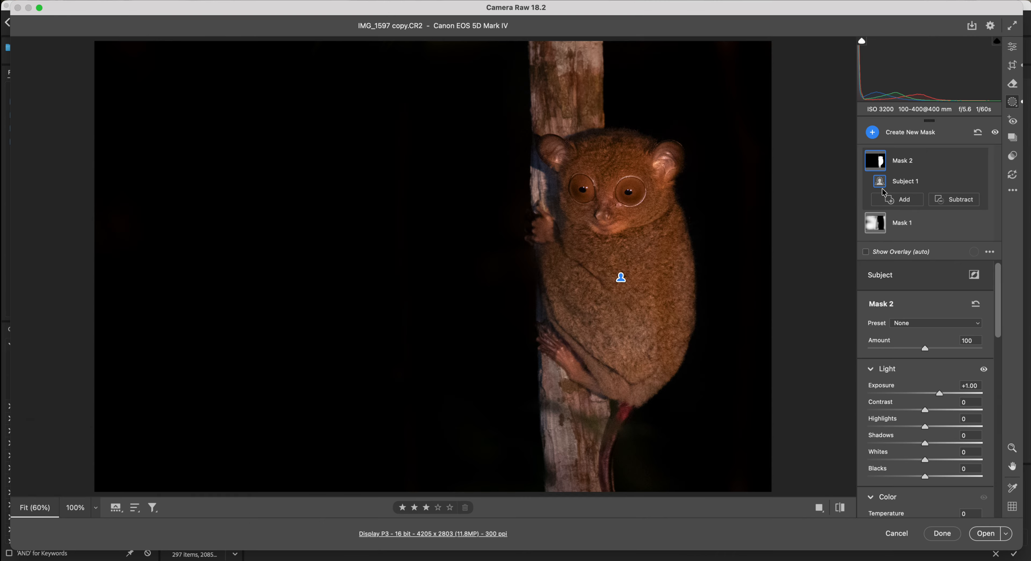
Create another brush mask and paint it over the tarsier's face with brush size 7
click(918, 135)
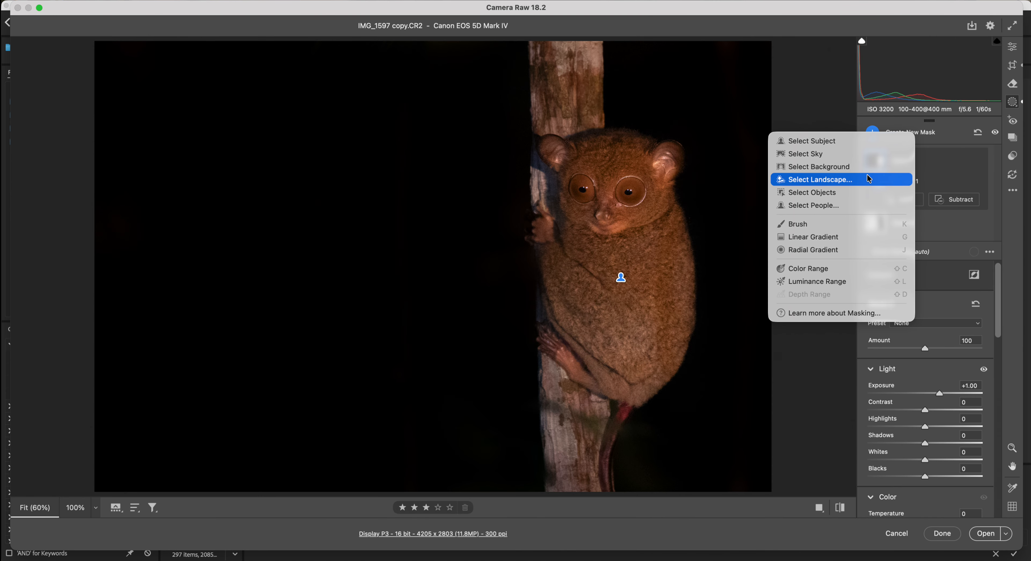
click(837, 223)
key(bracketright)
key(bracketright)
key(bracketright)
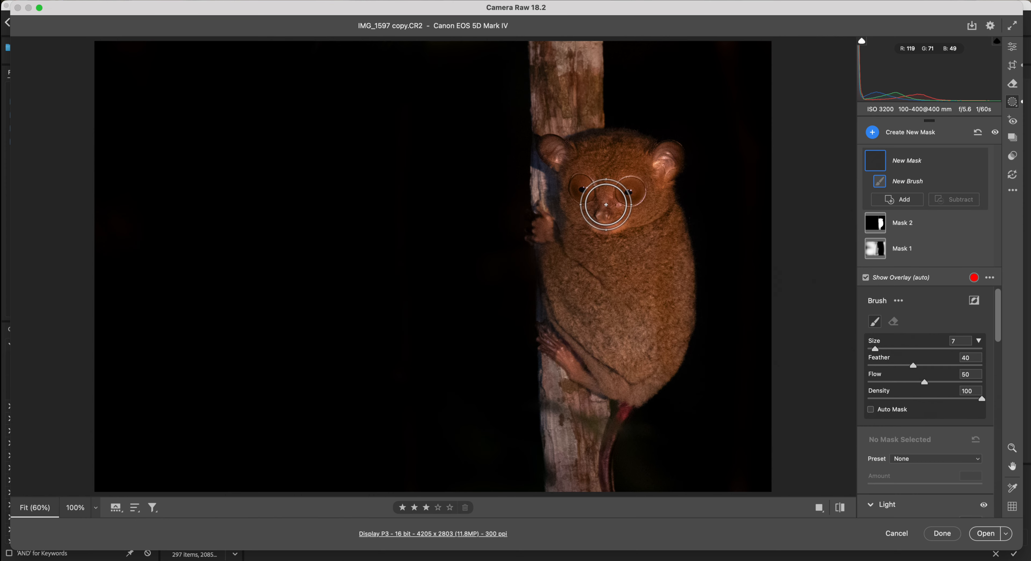
mouse_move(623, 189)
mouse_down()
mouse_move(588, 193)
mouse_move(582, 171)
mouse_move(603, 182)
mouse_move(629, 169)
mouse_move(636, 180)
mouse_move(602, 184)
mouse_move(614, 177)
mouse_move(614, 193)
mouse_move(605, 174)
mouse_move(617, 193)
mouse_up()
Extend the face mask over the ears, chin and upper hand with brush size 4
key(bracketleft)
key(bracketleft)
key(bracketleft)
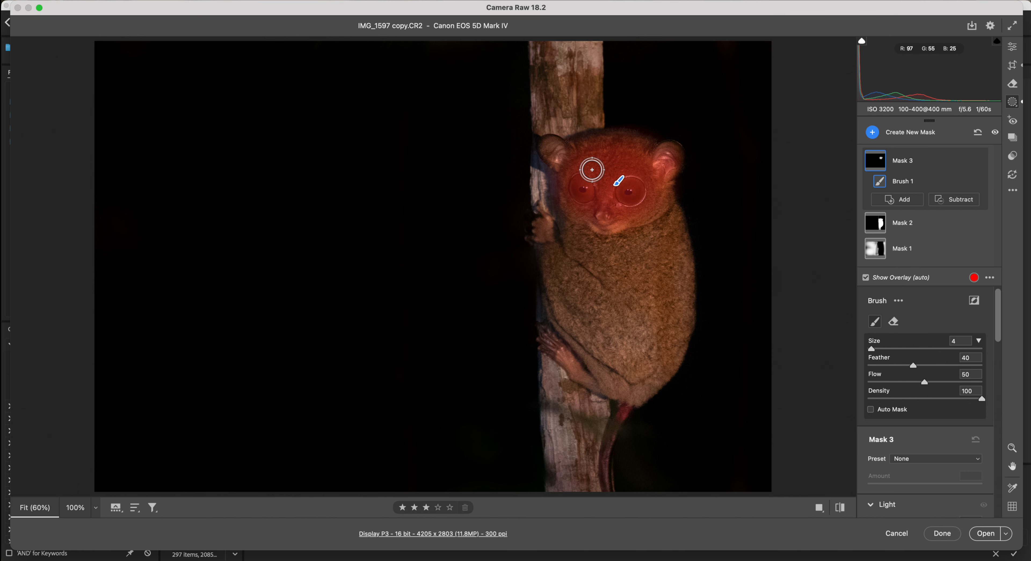
mouse_move(558, 156)
mouse_down()
mouse_move(629, 149)
mouse_move(649, 161)
mouse_move(664, 199)
mouse_up()
mouse_move(603, 220)
mouse_down()
mouse_move(580, 214)
mouse_move(605, 223)
mouse_move(594, 223)
mouse_up()
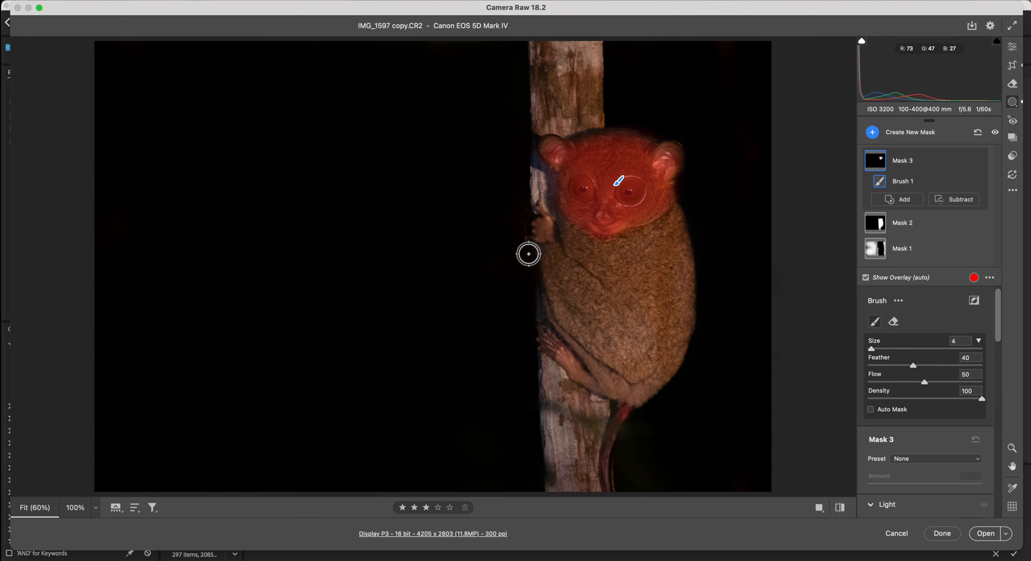
click(543, 231)
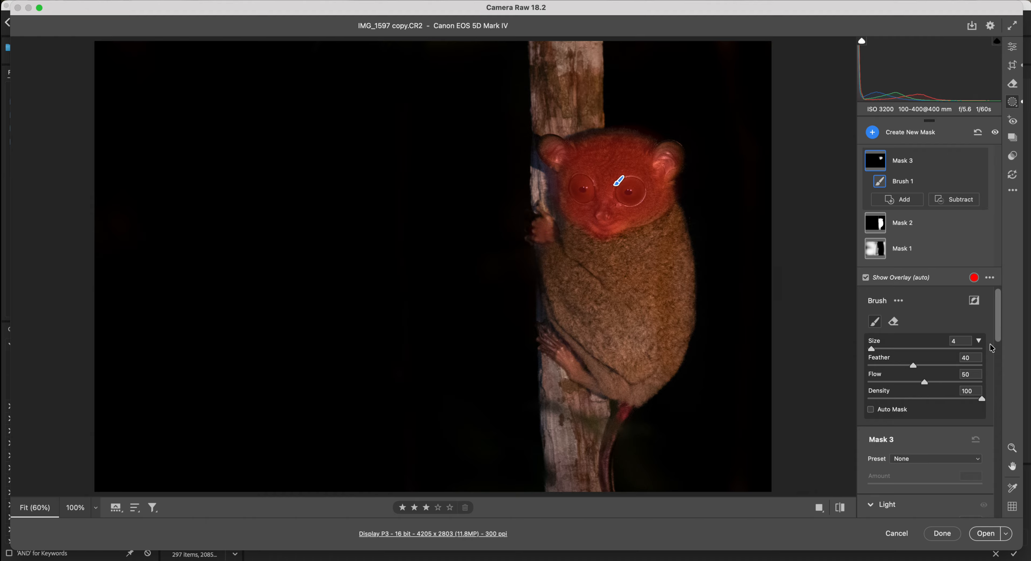
Set the exposure of the face mask to +0.45
scroll(1000, 331, down, 5)
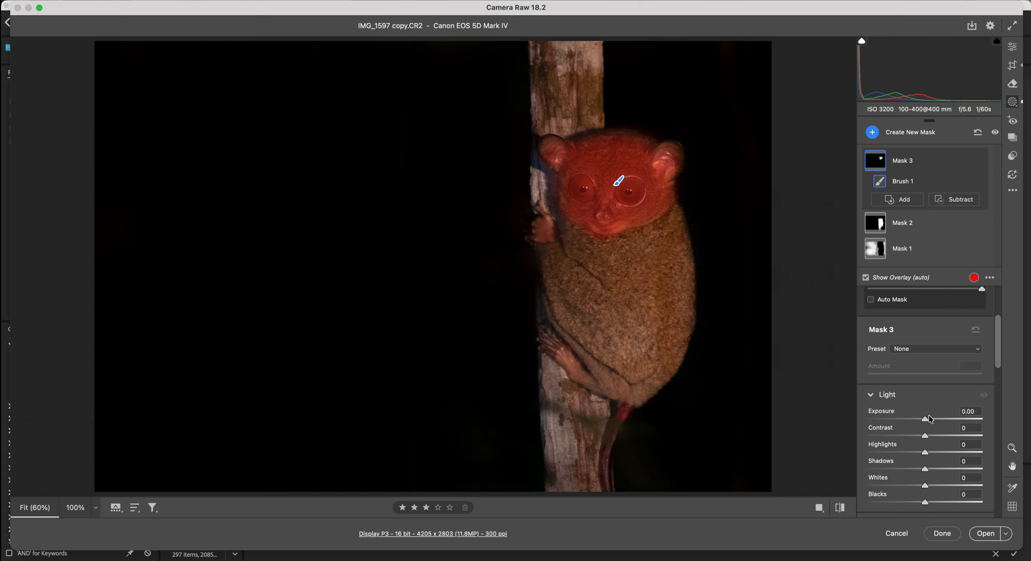
drag(927, 421, 933, 422)
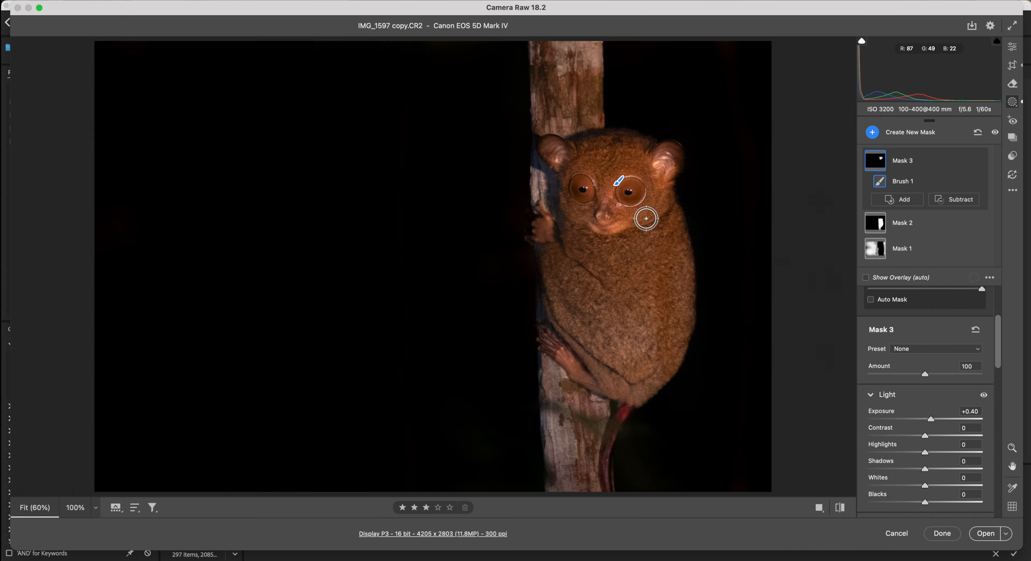
drag(933, 422, 933, 420)
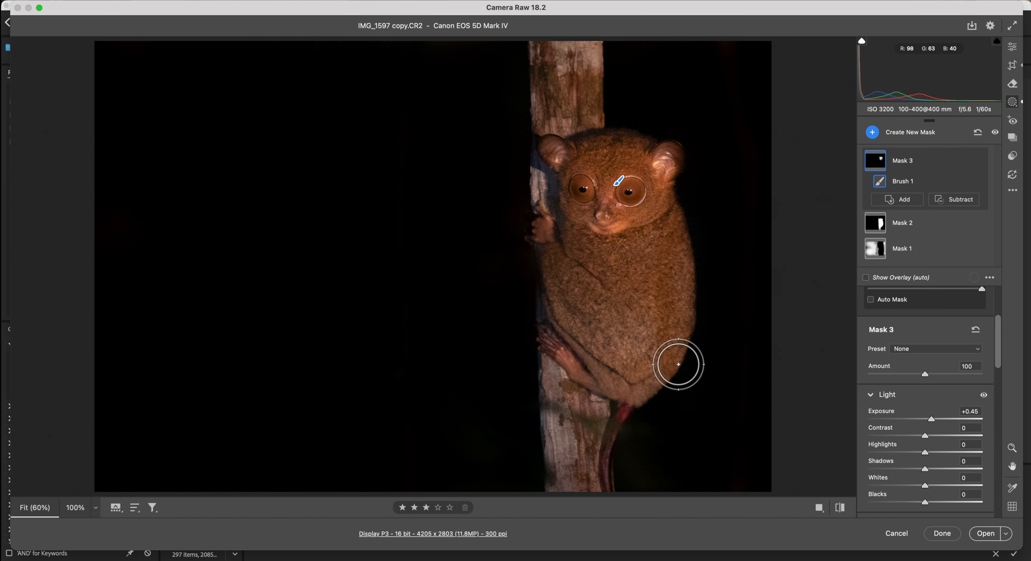
Reselect the face mask and raise its exposure slightly further
key(e)
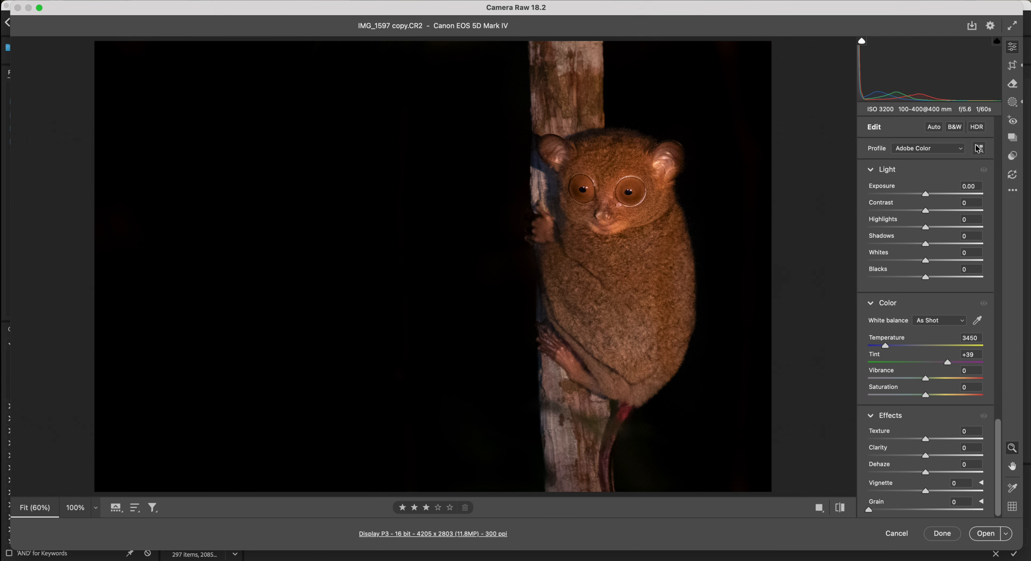
click(1014, 102)
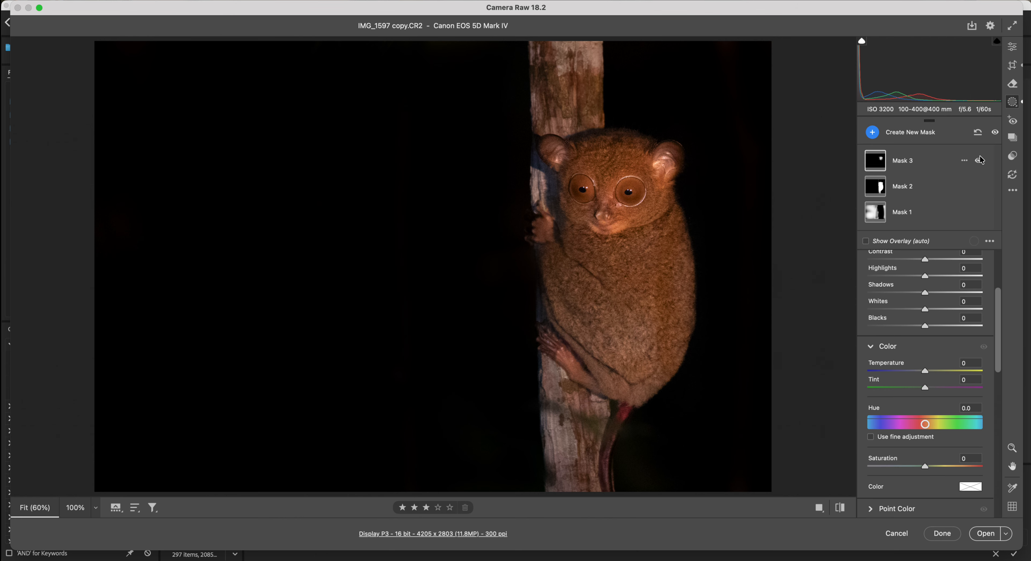
click(892, 161)
drag(1001, 339, 999, 364)
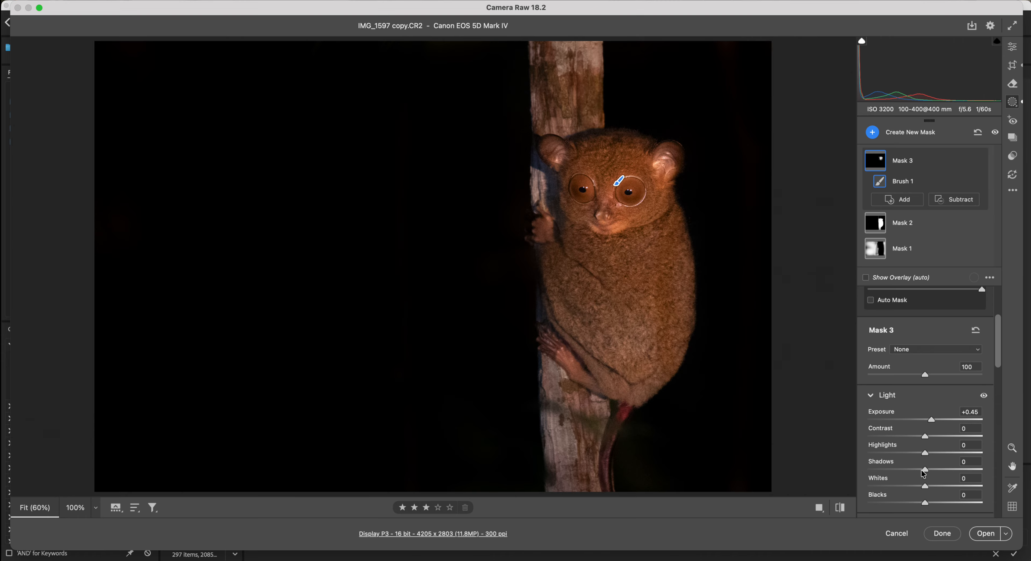
mouse_move(925, 471)
mouse_down()
mouse_move(953, 465)
mouse_move(924, 466)
mouse_up()
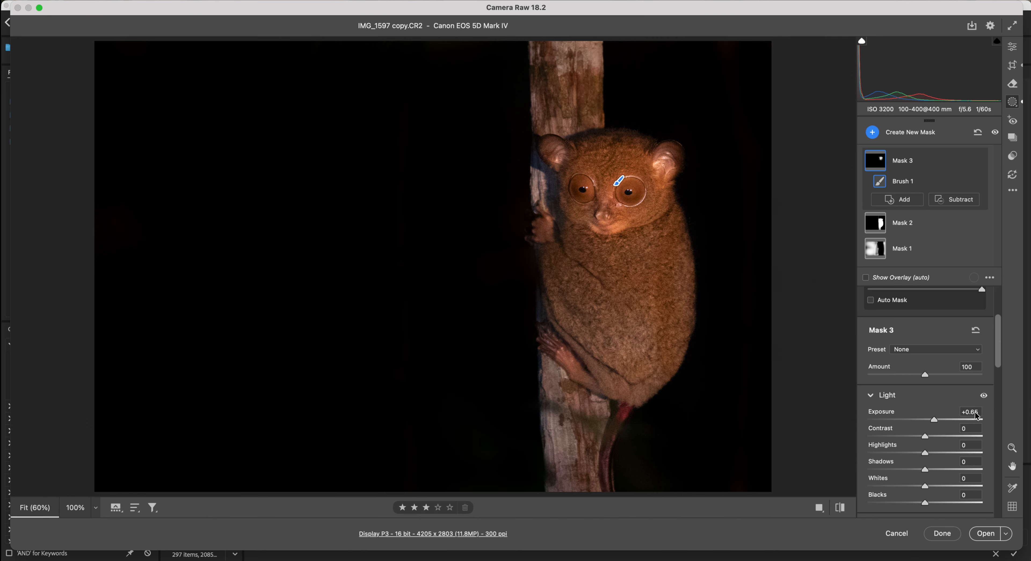
Reselect the subject mask covering the whole tarsier and shift its temperature slightly cooler
key(e)
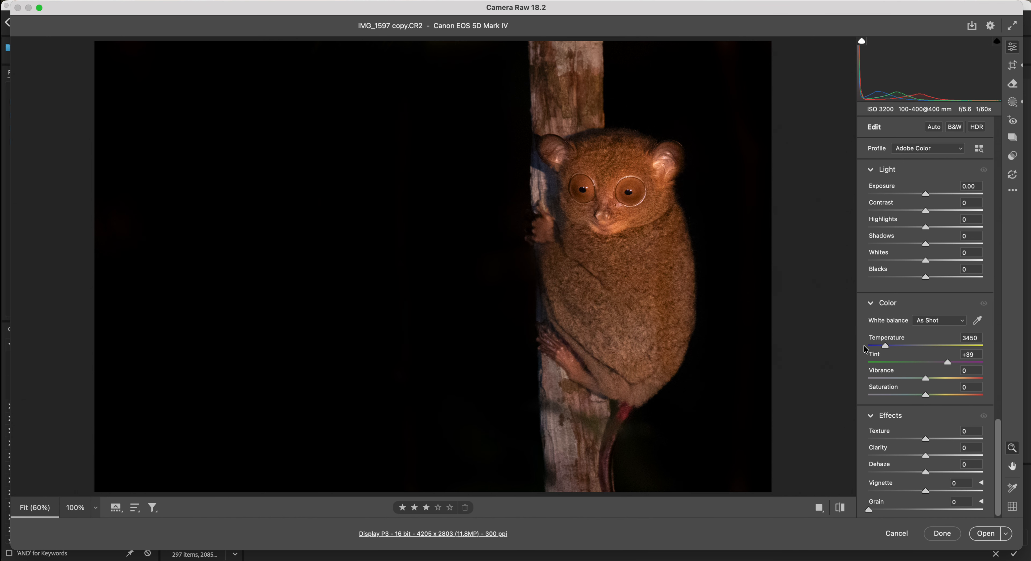
click(1013, 101)
click(941, 185)
drag(1003, 346, 993, 379)
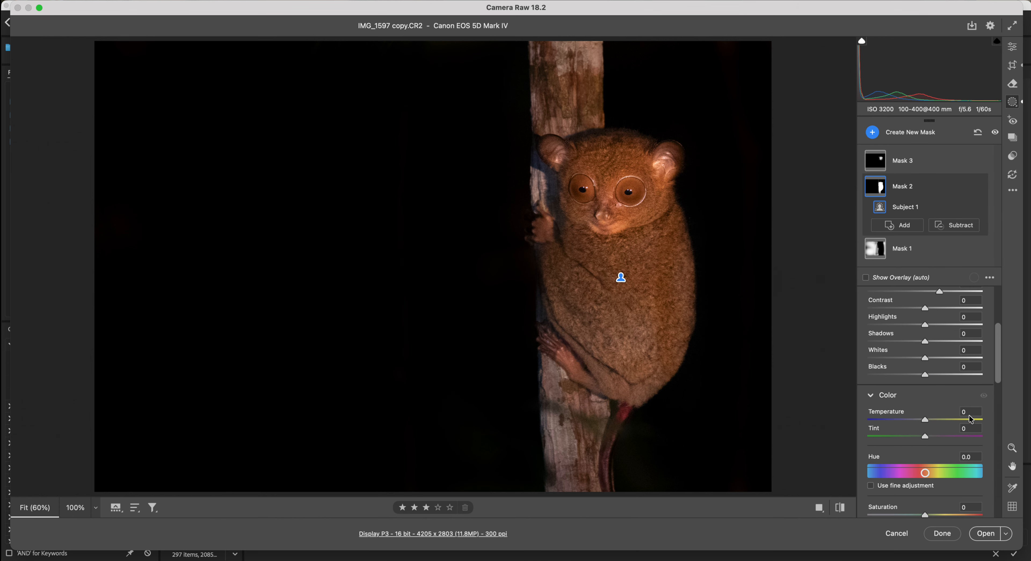
click(926, 421)
drag(917, 418, 915, 419)
drag(917, 419, 917, 418)
key(e)
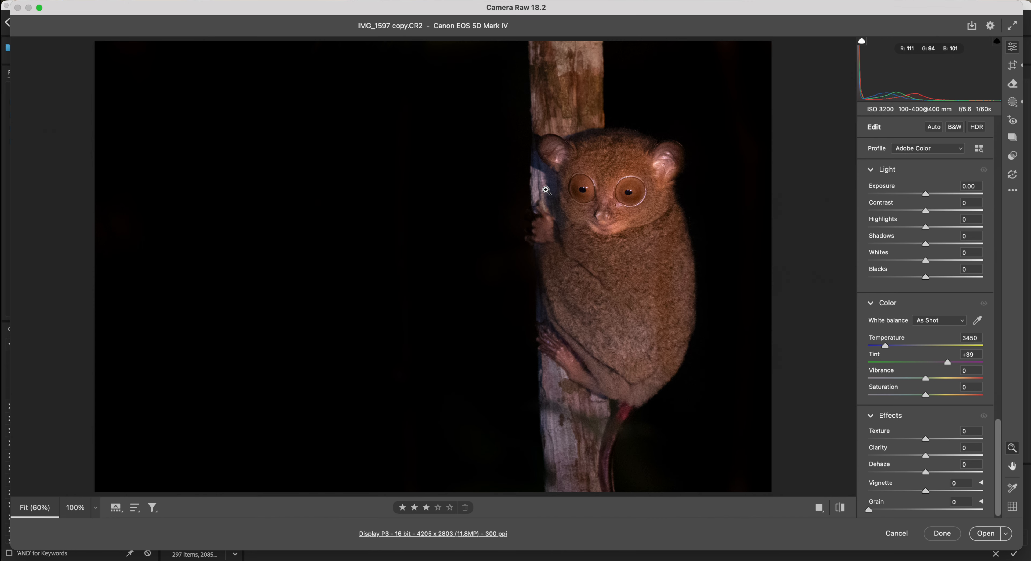
Create a new brush mask and paint it over the tree trunk above the tarsier's head with brush size 8
click(1014, 102)
click(930, 134)
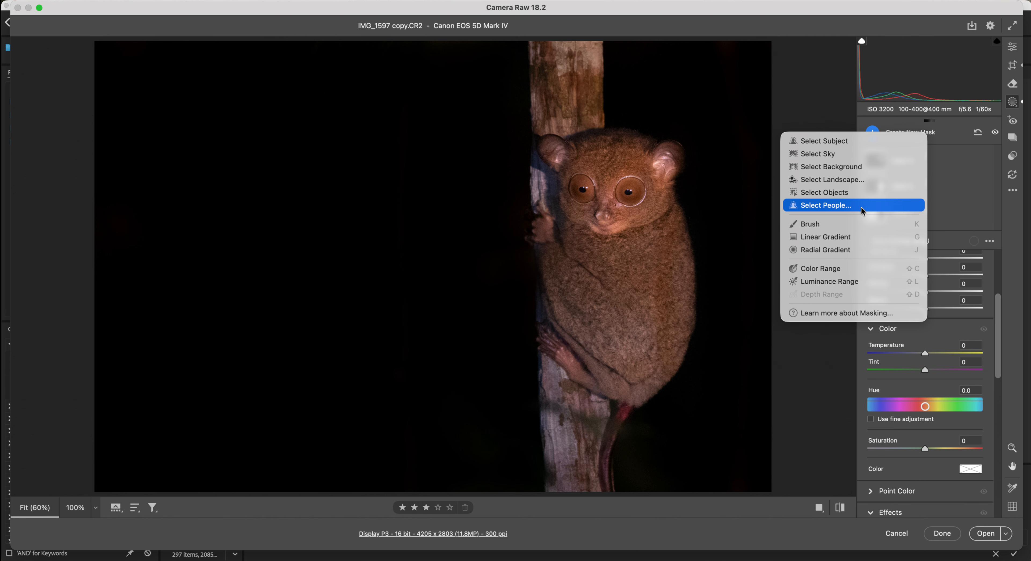
click(856, 222)
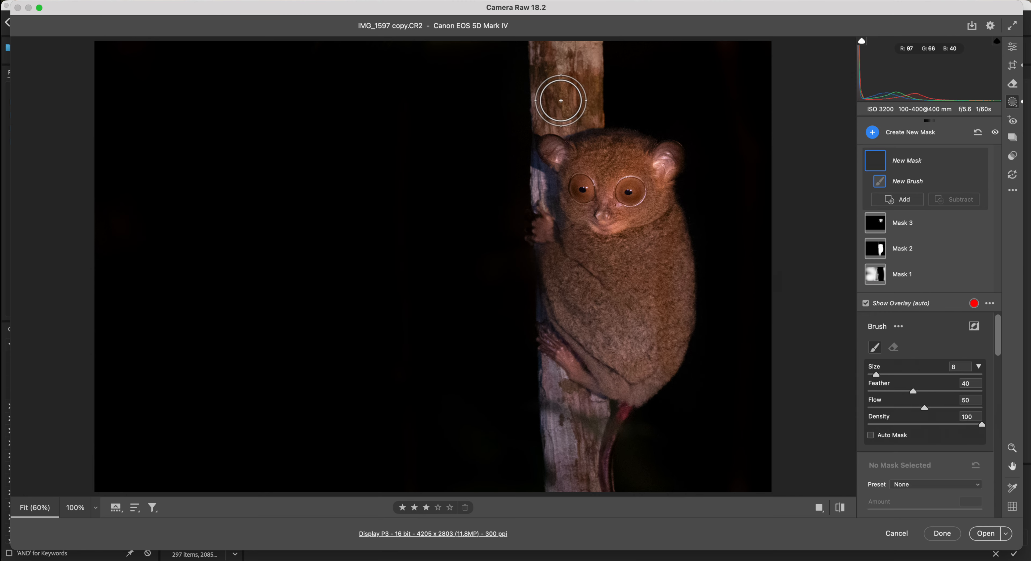
mouse_move(577, 108)
mouse_down()
mouse_move(589, 58)
mouse_move(555, 51)
mouse_move(552, 102)
mouse_move(576, 111)
mouse_move(551, 98)
mouse_move(541, 53)
mouse_move(579, 81)
mouse_up()
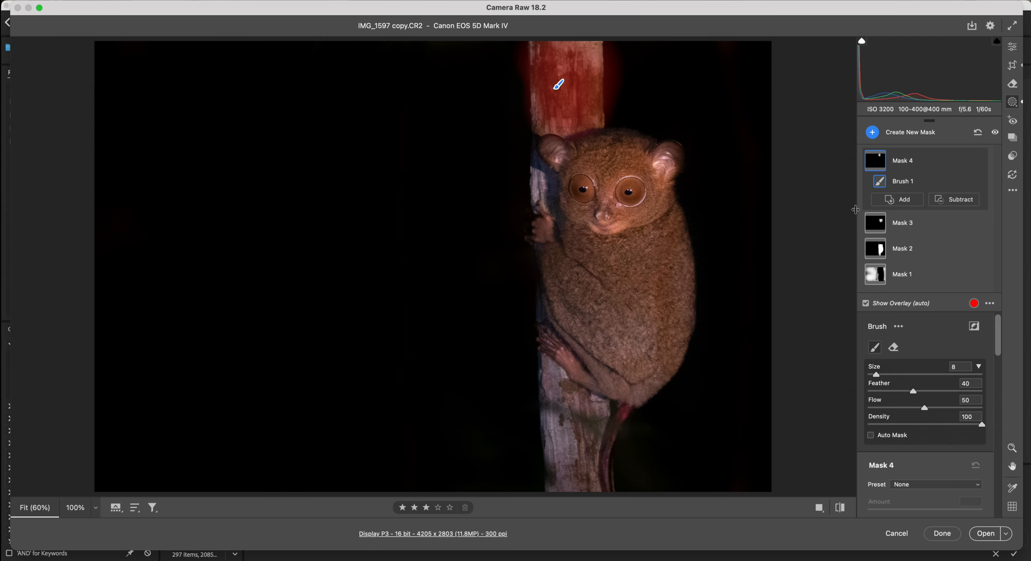
Cool the upper trunk mask by setting its temperature to -30
drag(1002, 342, 994, 412)
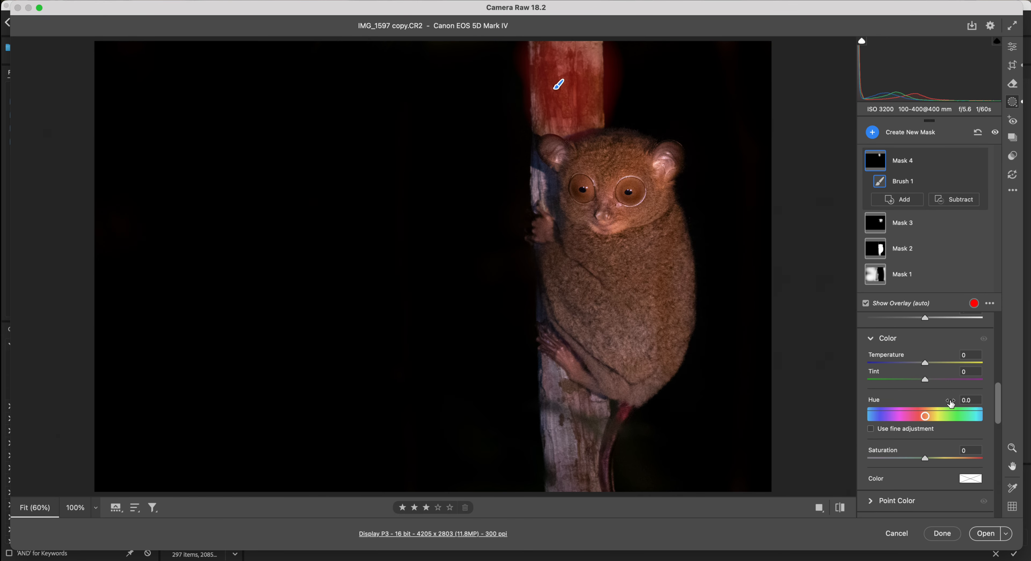
click(926, 362)
drag(923, 364, 912, 365)
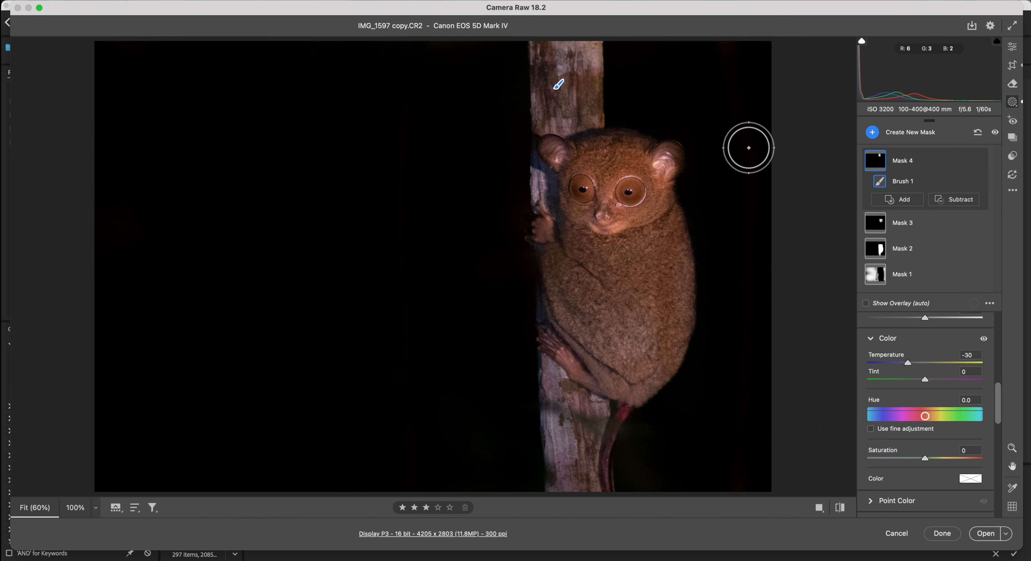
key(e)
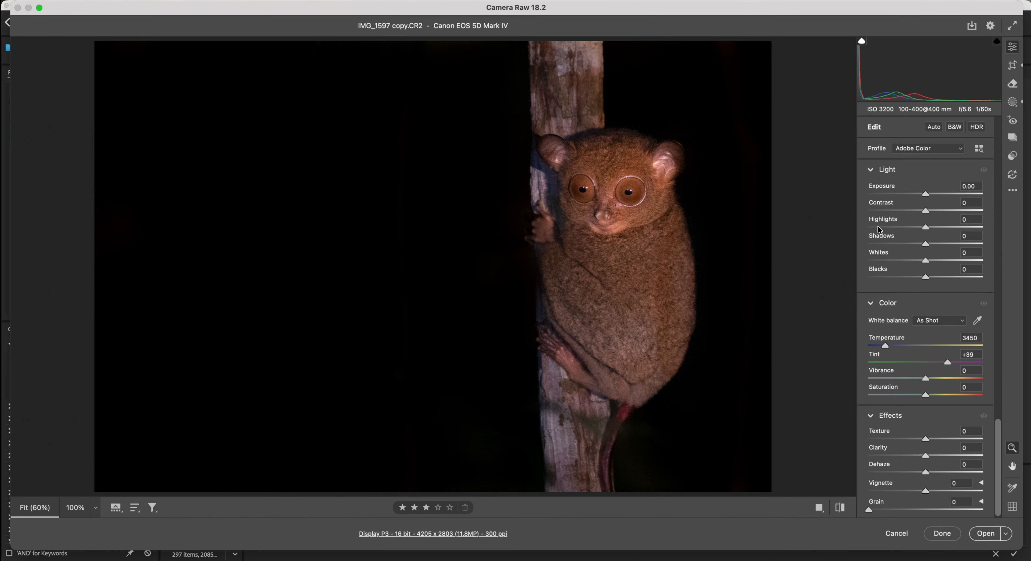
Create another brush mask and paint it over both of the tarsier's eyes with brush size 3
click(1013, 102)
click(920, 136)
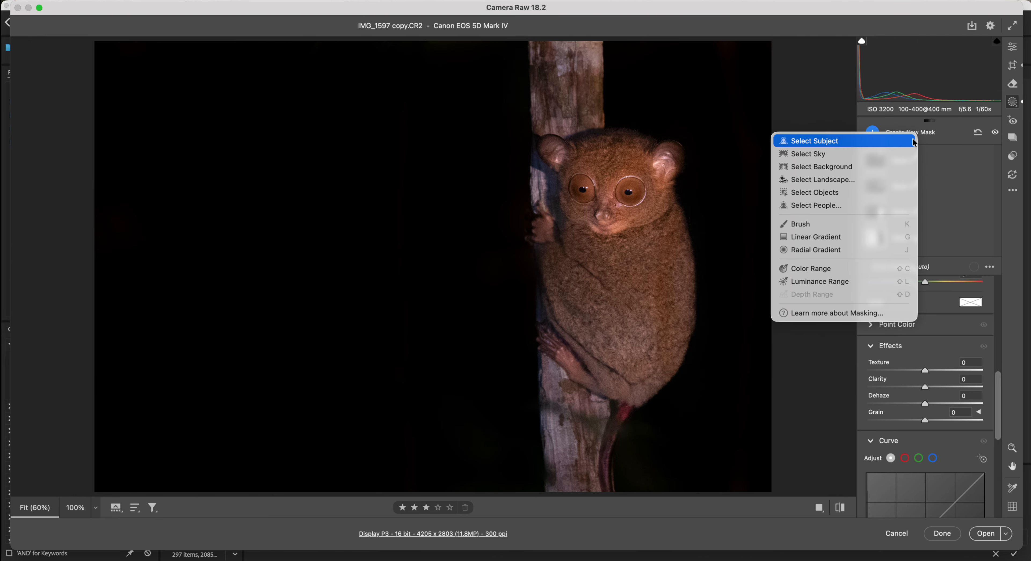
click(840, 225)
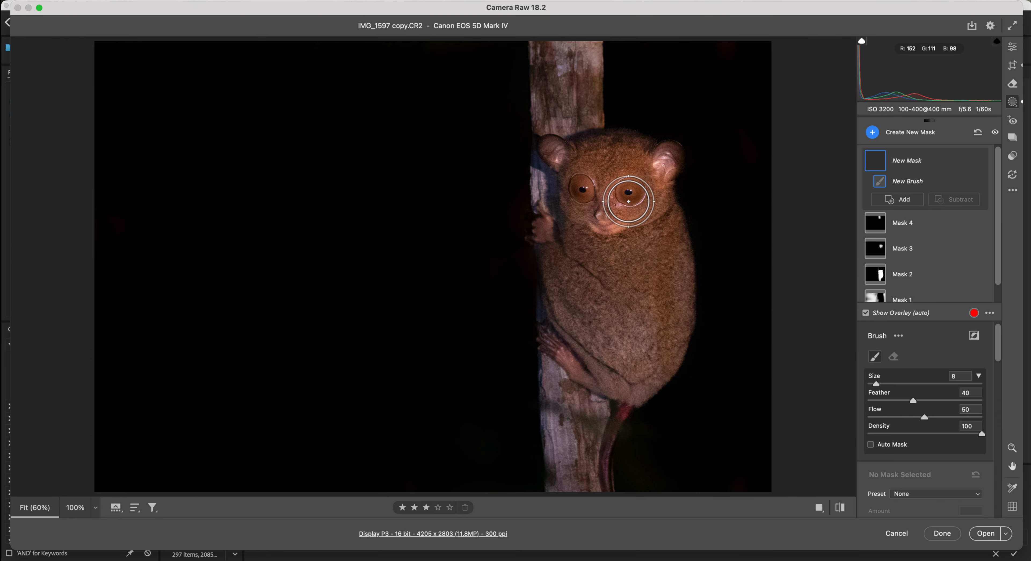
key(bracketleft)
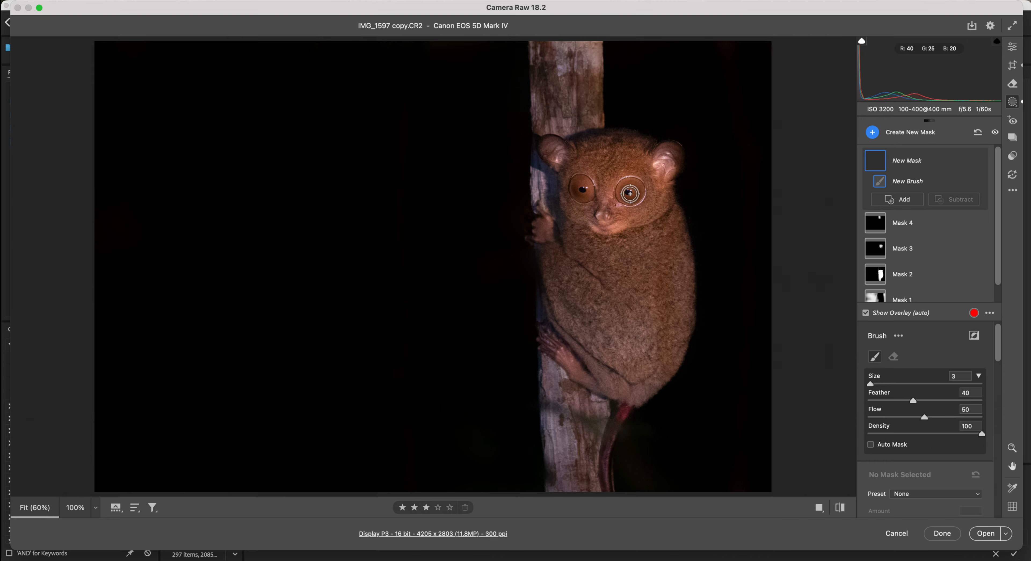
mouse_move(628, 197)
mouse_down()
mouse_move(624, 183)
mouse_move(639, 189)
mouse_move(632, 197)
mouse_move(575, 174)
mouse_move(577, 200)
mouse_move(589, 181)
mouse_move(579, 190)
mouse_up()
Set the clarity of the eye mask to +21 and its texture to +7
scroll(986, 441, down, 10)
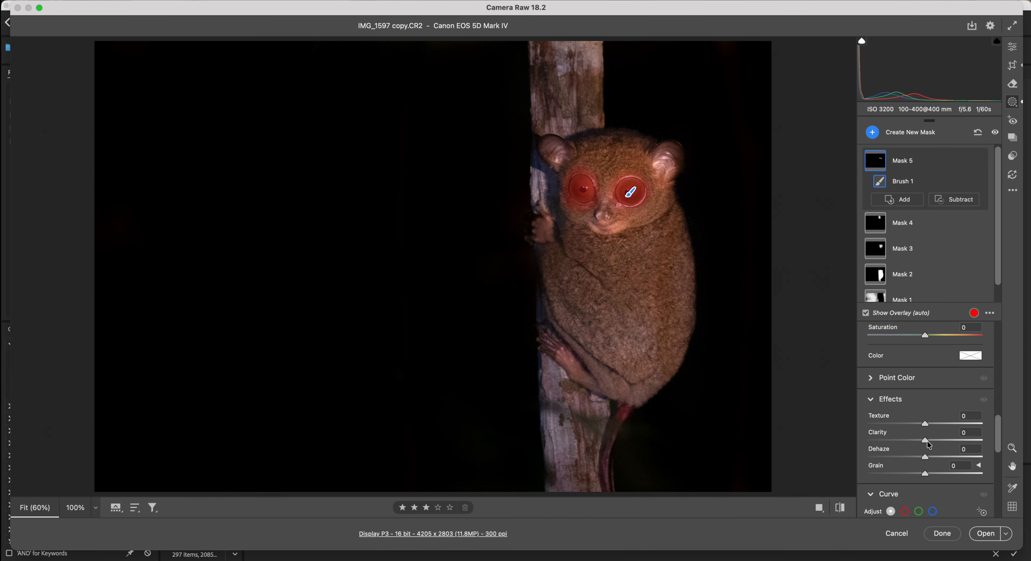
click(927, 441)
drag(938, 439, 929, 424)
scroll(930, 427, down, 5)
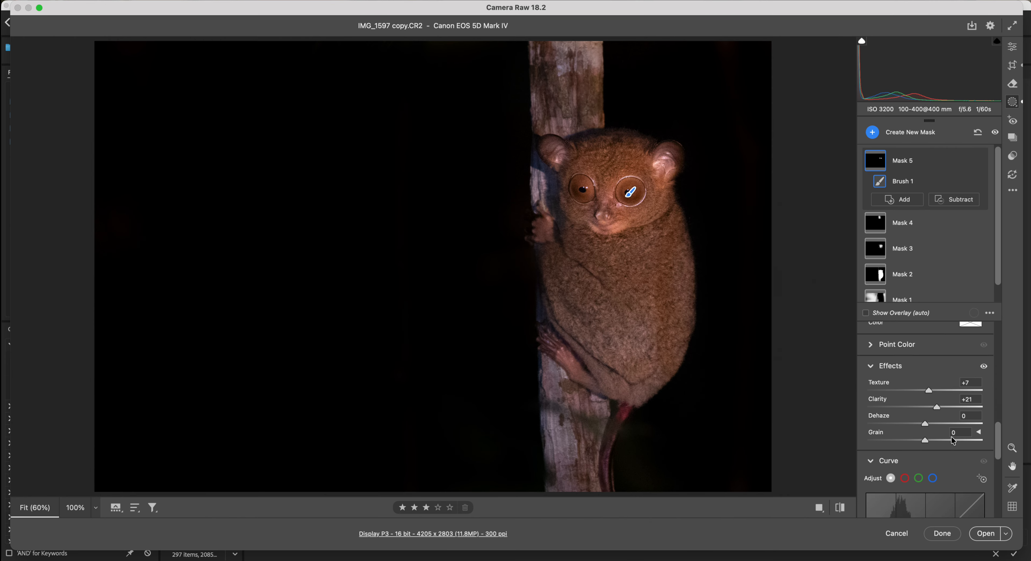
Raise the sharpness of the eye mask slightly and reduce its texture
drag(994, 470, 991, 499)
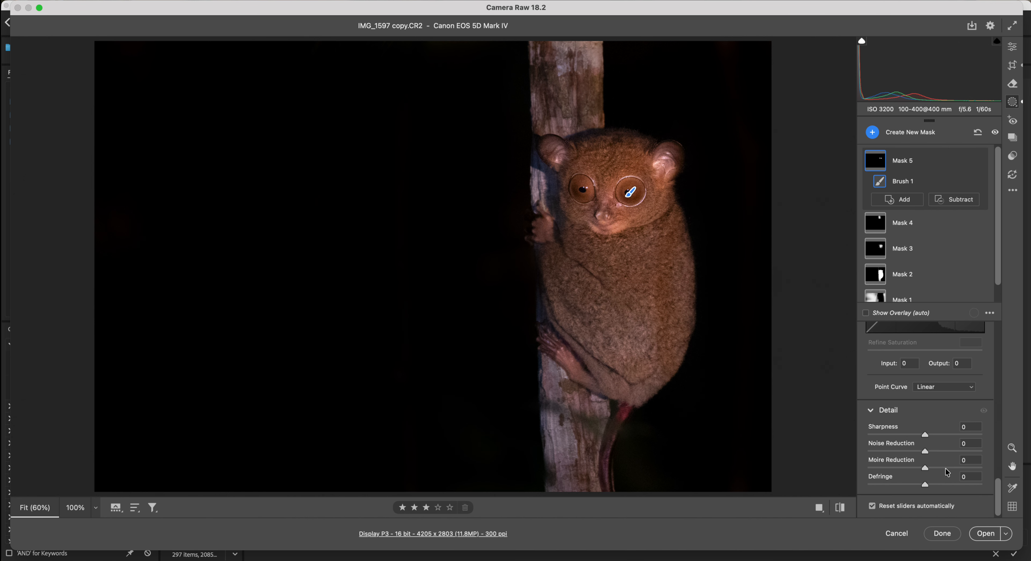
click(929, 435)
drag(997, 493, 999, 434)
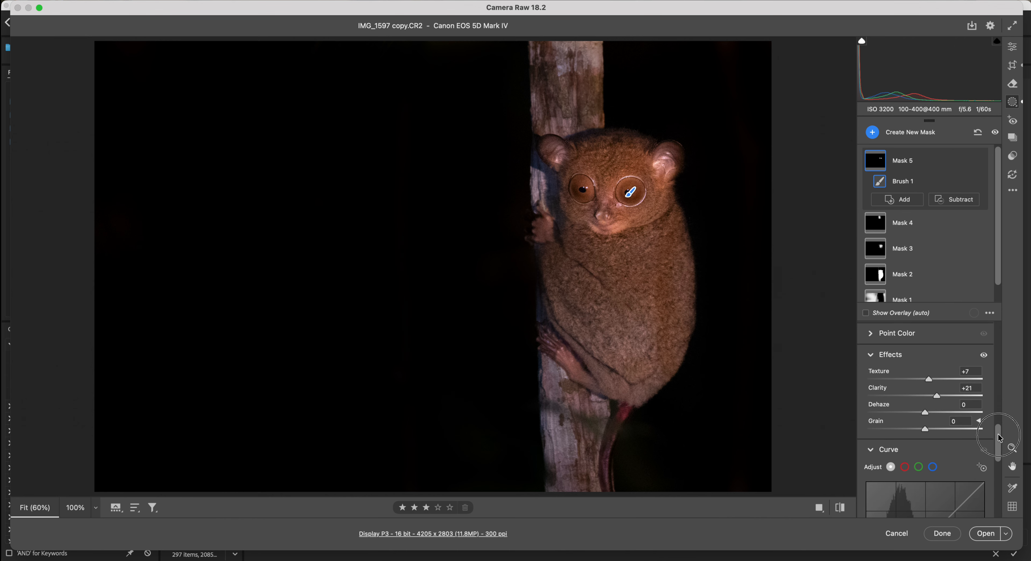
click(928, 380)
drag(925, 379, 924, 380)
key(e)
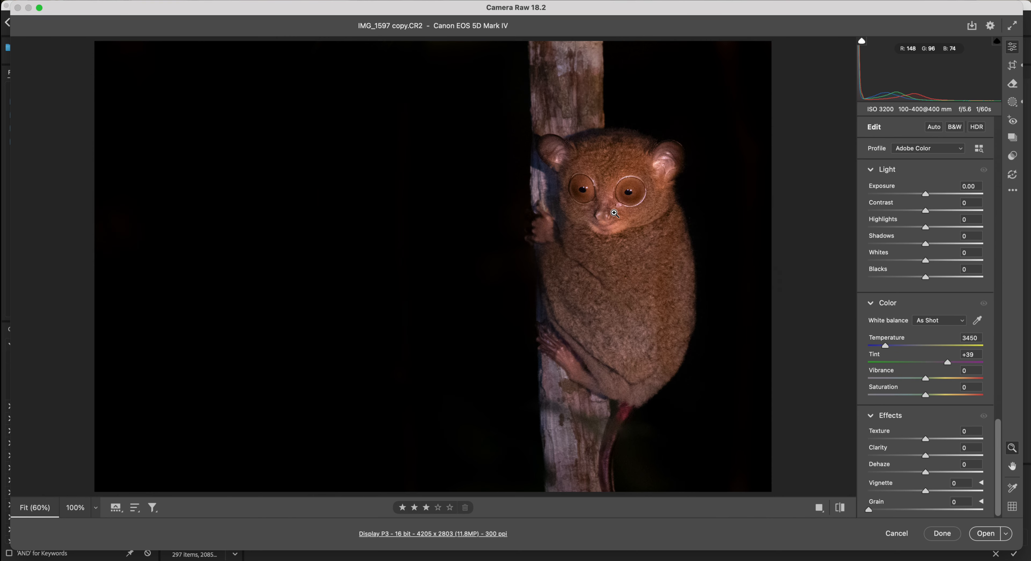
Compare the photo's default settings with the current edited settings and return to the edited version
mouse_move(617, 214)
mouse_down()
mouse_move(688, 240)
mouse_move(602, 220)
mouse_up()
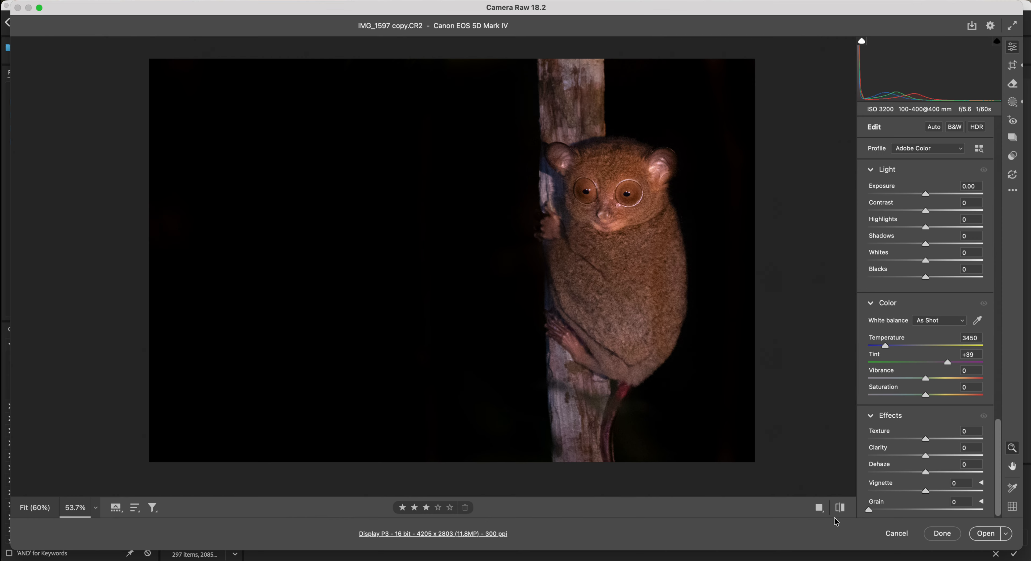
click(840, 509)
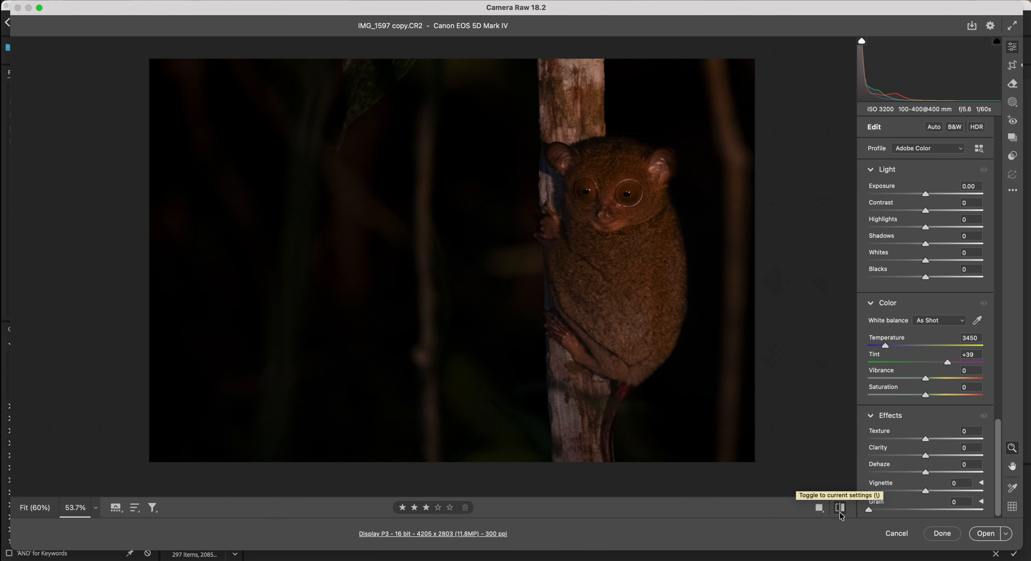
click(841, 514)
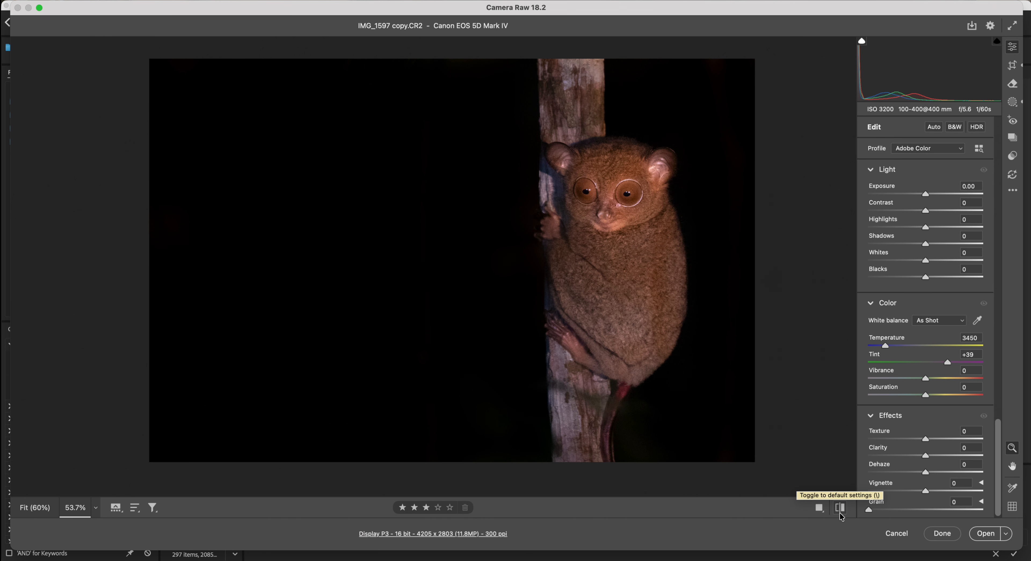